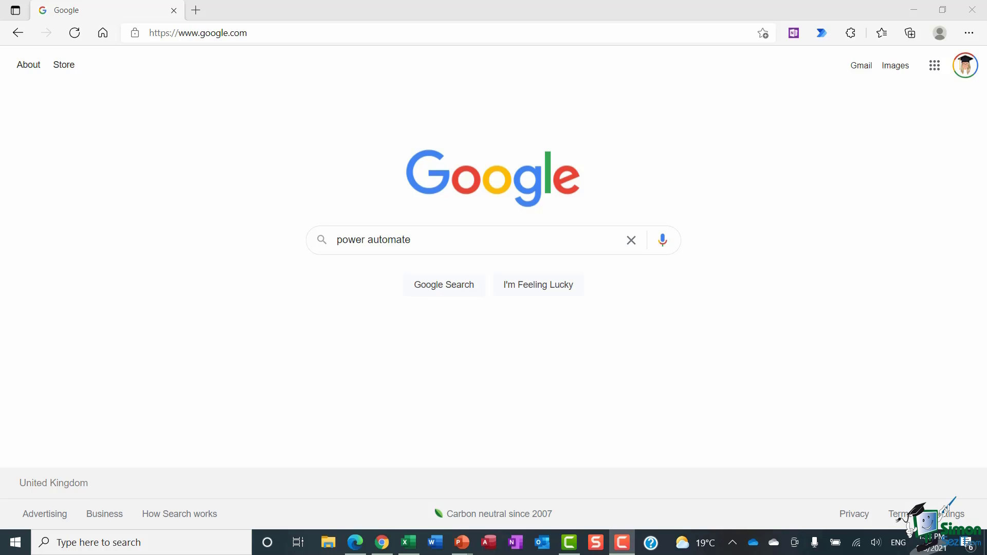
Return to the Google search box that holds 'power automate'
left_click(430, 242)
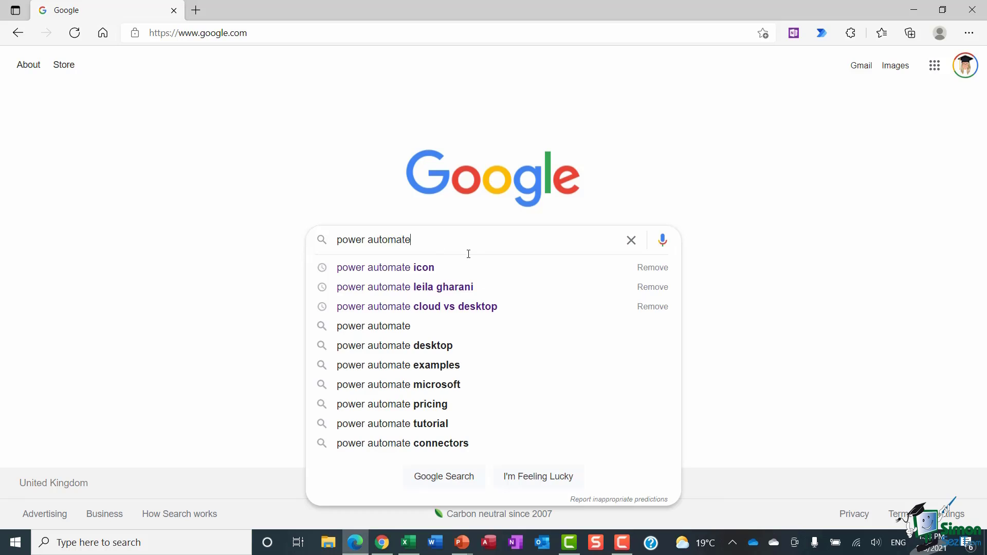
Run the 'power automate' search, open the Microsoft Power Automate site and scroll its landing page
key("Return")
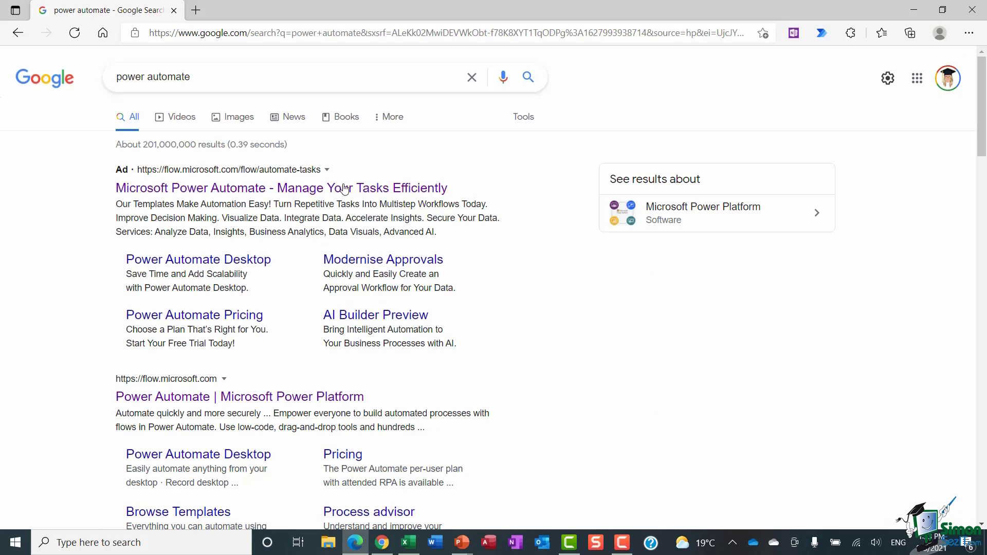
left_click(188, 190)
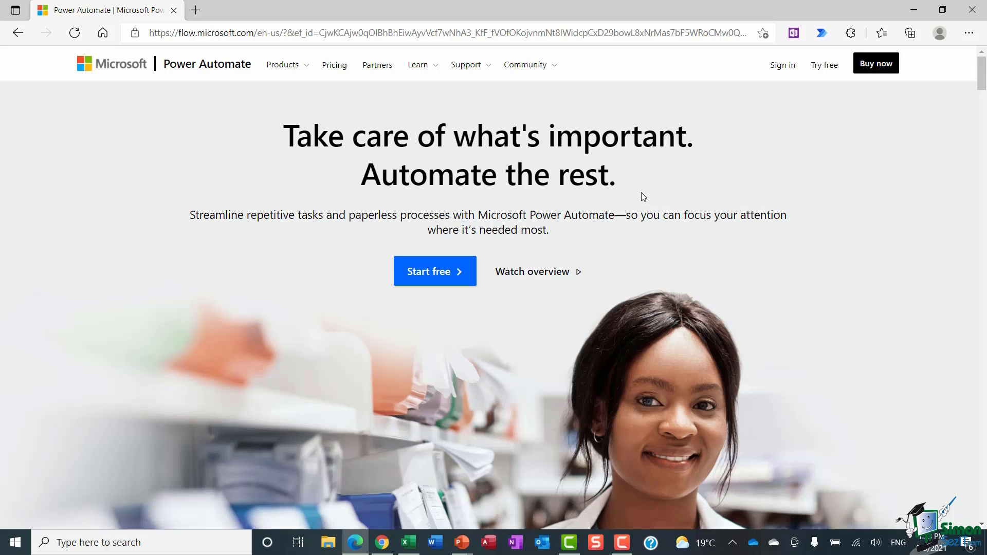
scroll(640, 192, "down", 12)
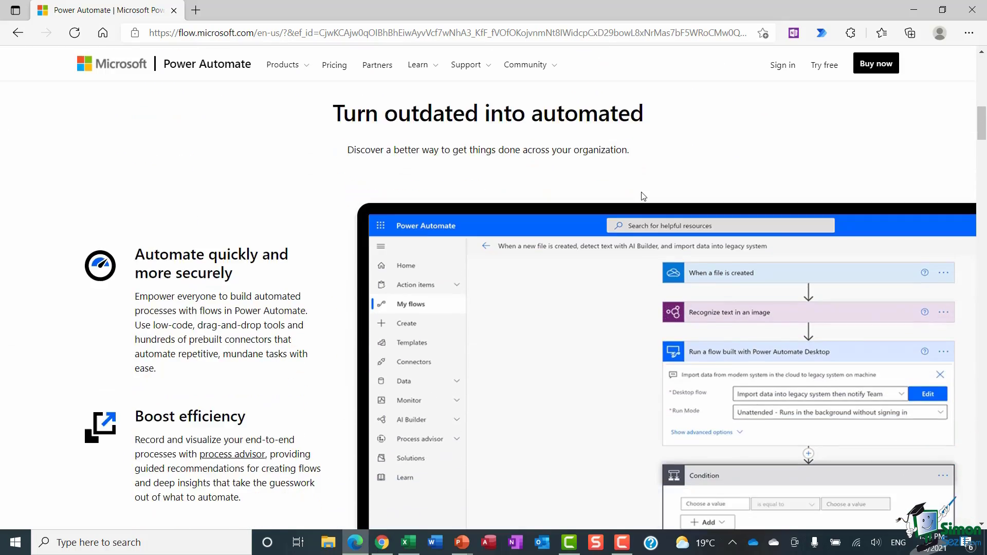
scroll(642, 196, "down", 7)
scroll(643, 196, "up", 19)
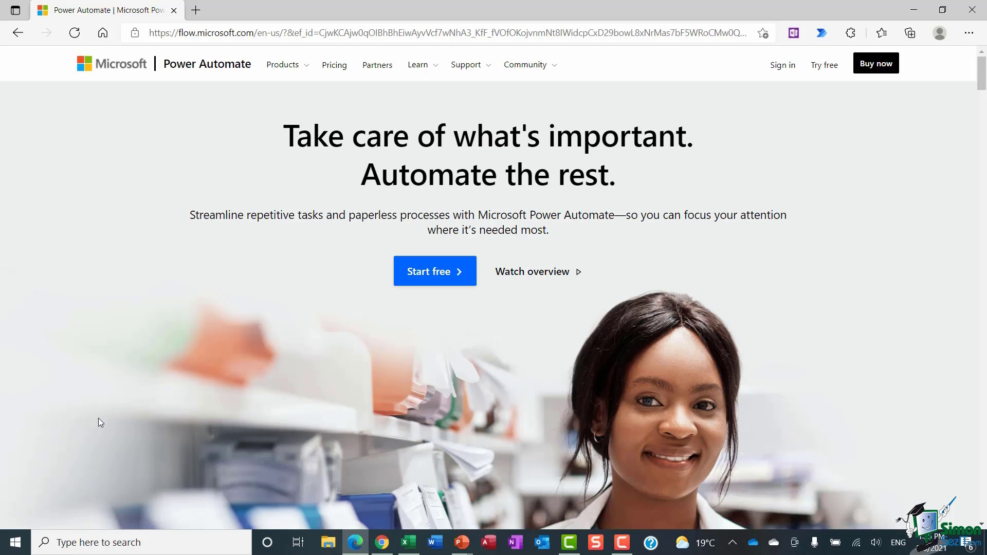
Search the PC for 'power automate' so Power Automate Desktop shows as the best match
left_click(75, 540)
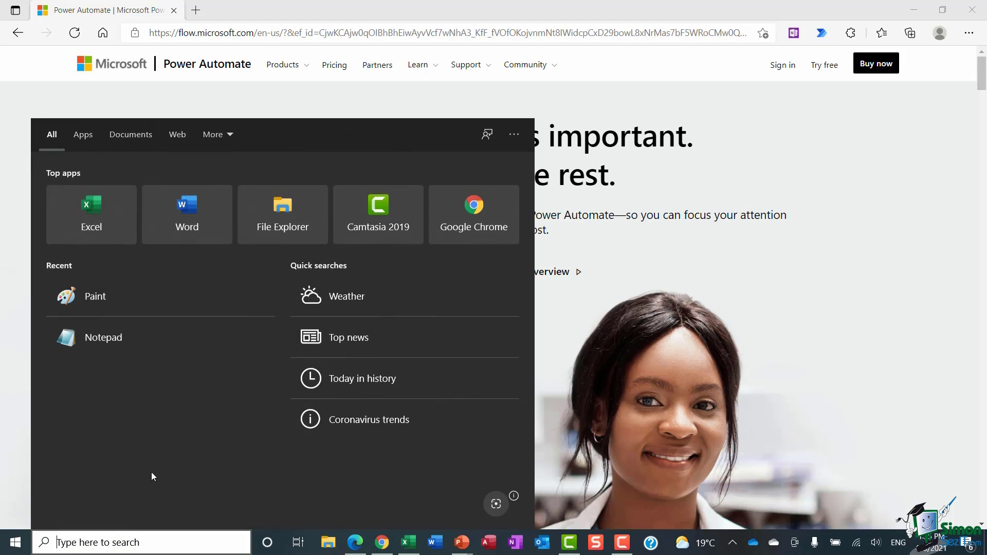
type("power automate")
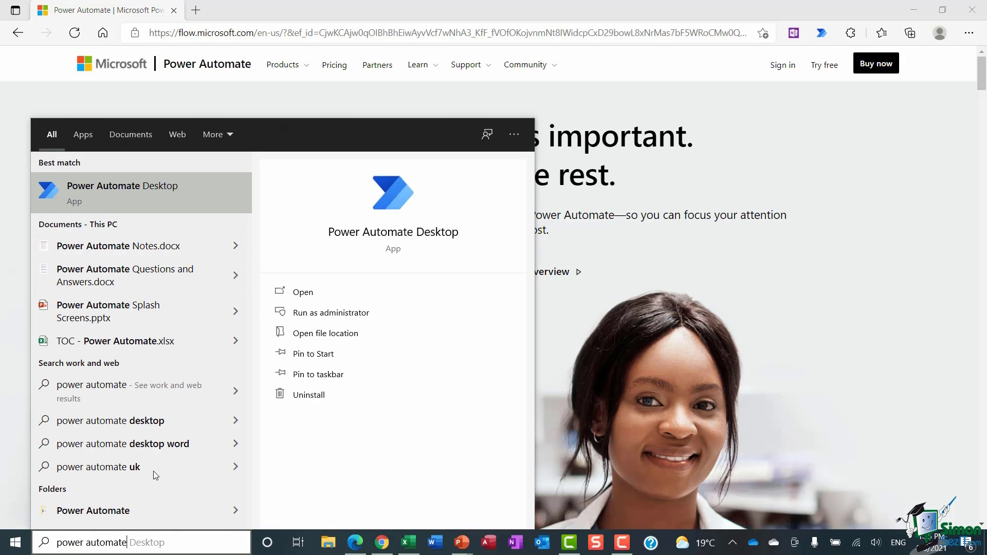
left_click(108, 200)
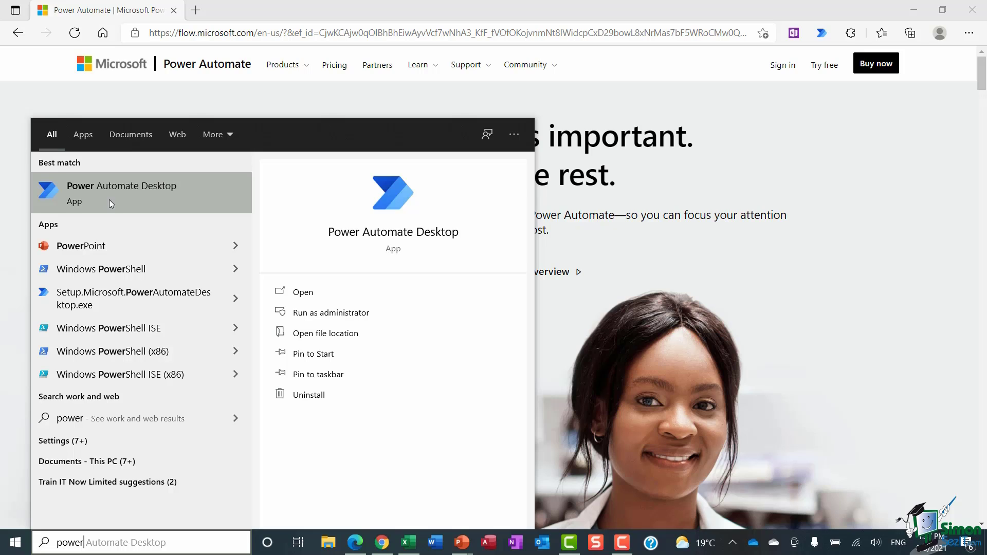
Go to the office.com website in the browser
left_click(109, 199)
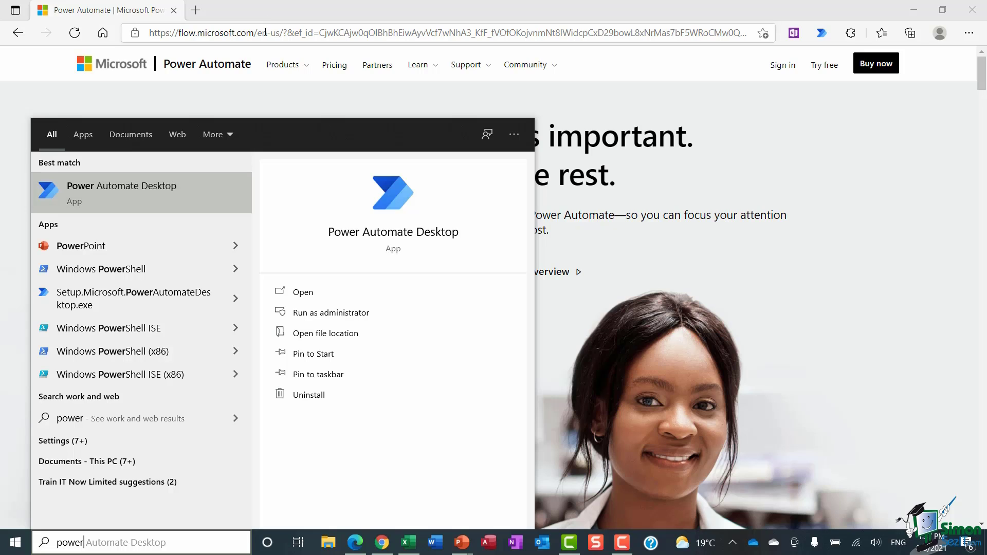
type("office.com")
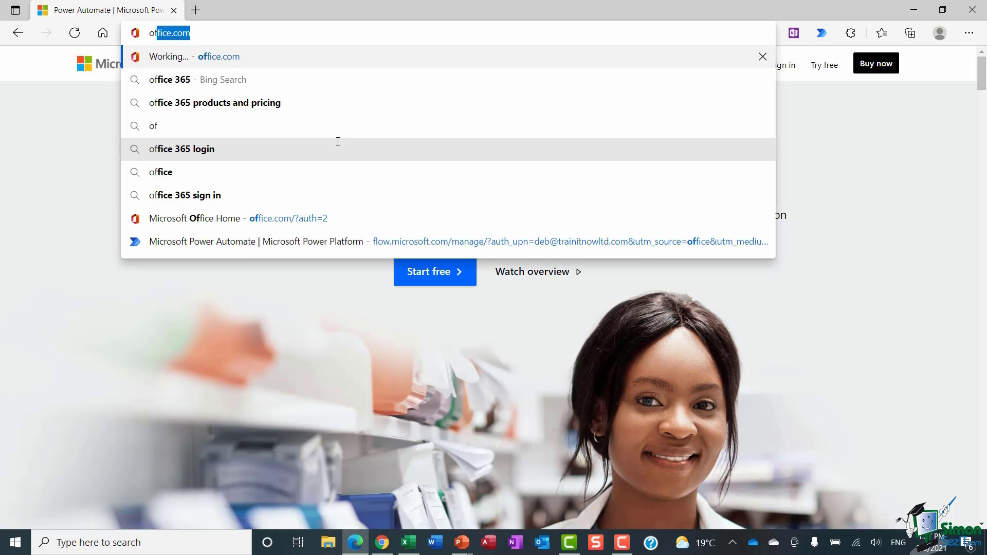
key("Return")
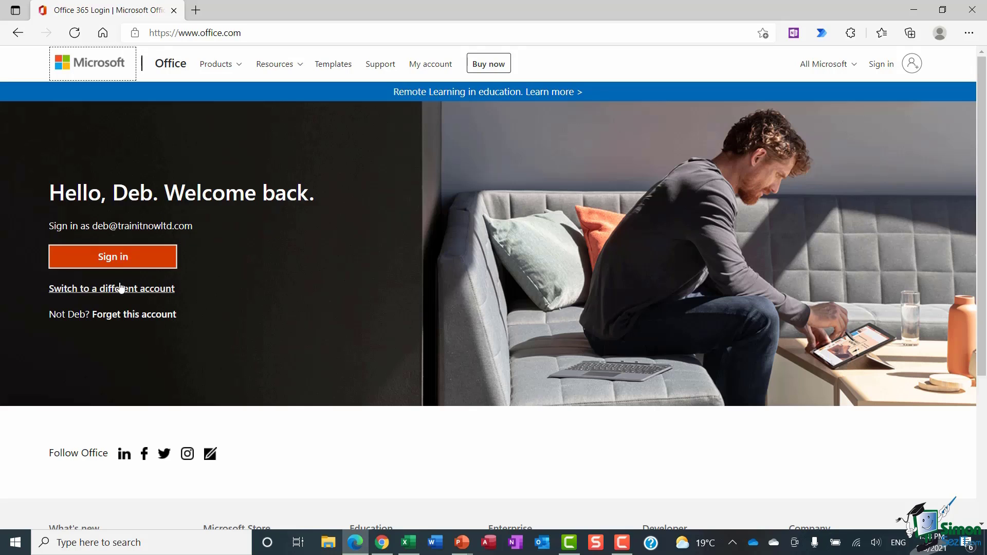
Sign in to Office with the account and bring up the Microsoft 365 app launcher
left_click(111, 258)
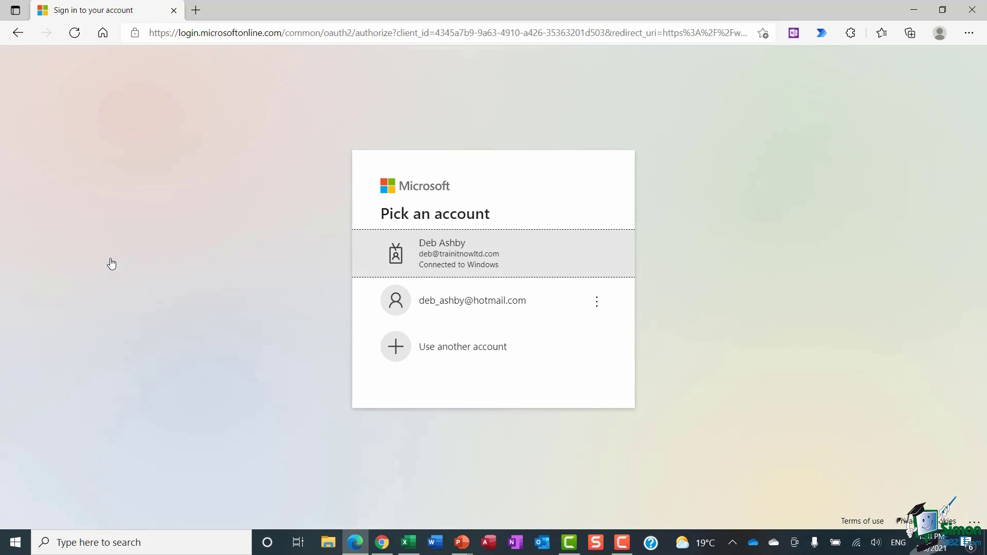
left_click(413, 249)
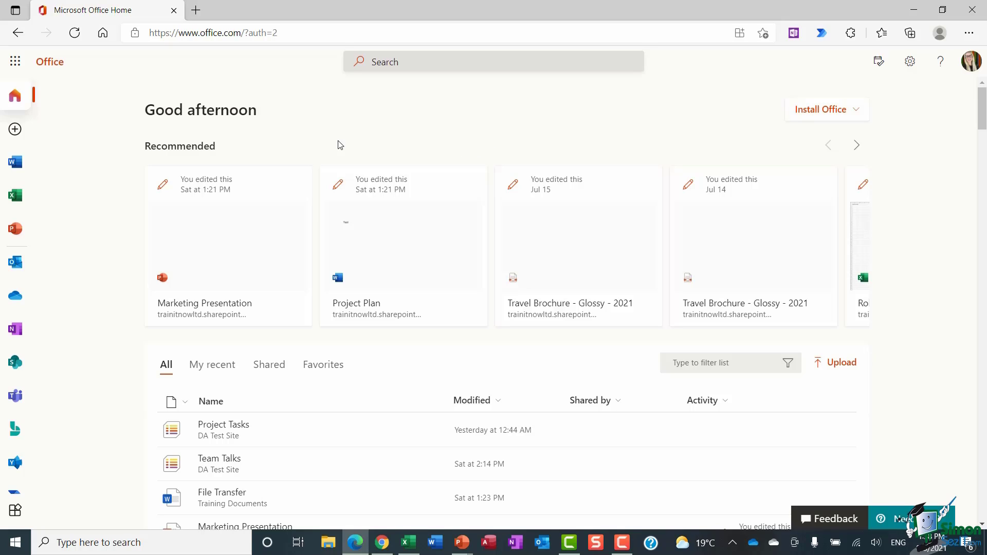
left_click(15, 62)
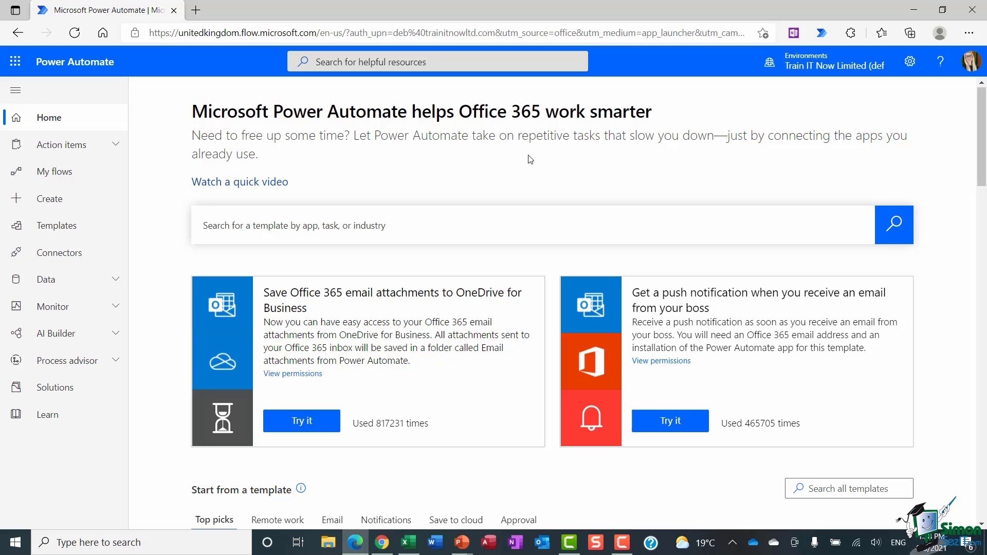
Show the Microsoft 365 app list, then dismiss it to return to Power Automate Home
left_click(26, 71)
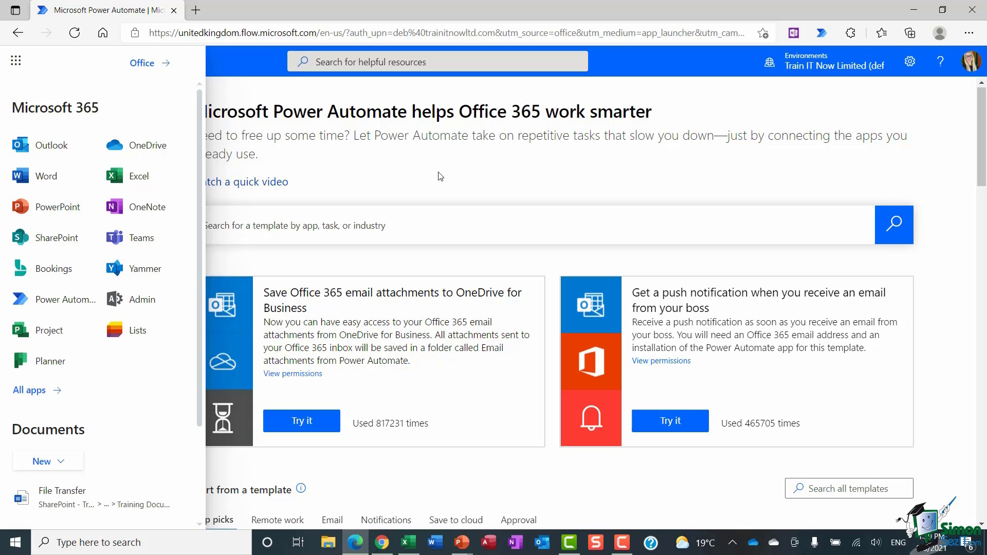
left_click(440, 176)
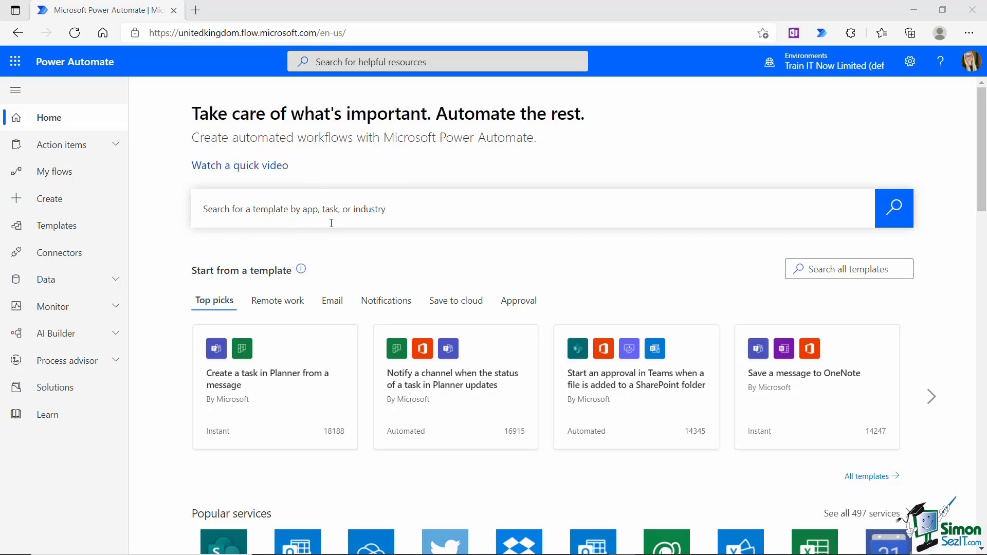
scroll(413, 241, "down", 8)
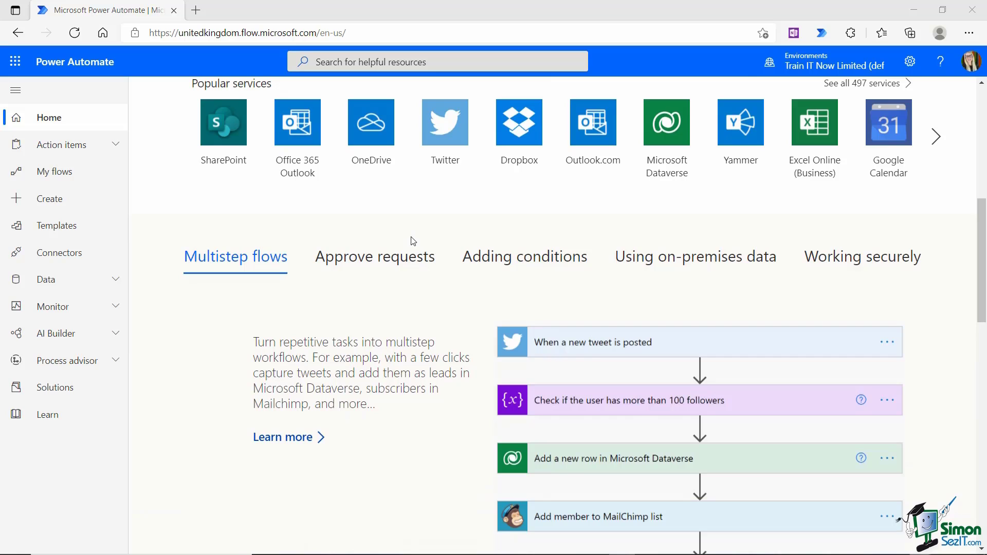
scroll(414, 241, "down", 1)
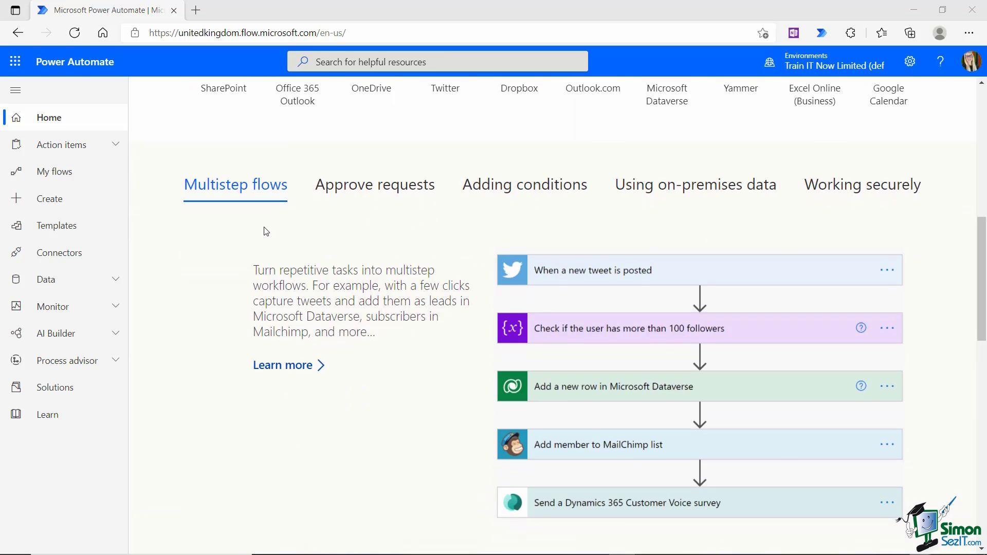
left_click(382, 188)
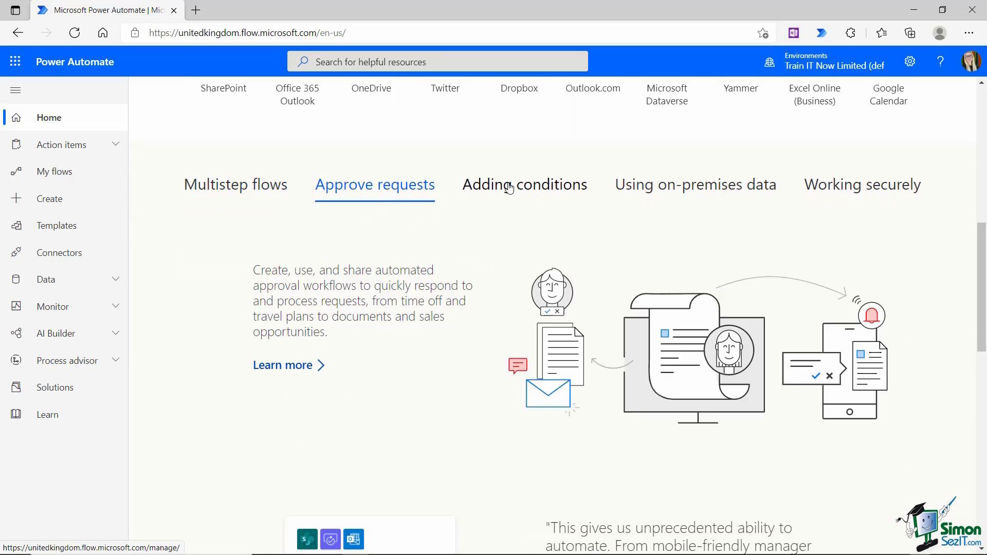
left_click(508, 189)
left_click(639, 194)
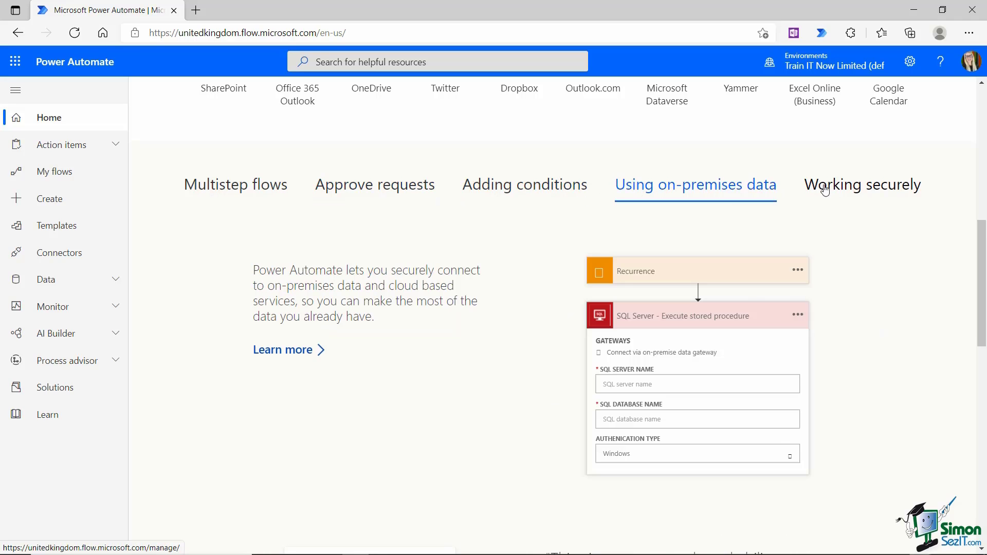
left_click(253, 187)
scroll(463, 221, "up", 10)
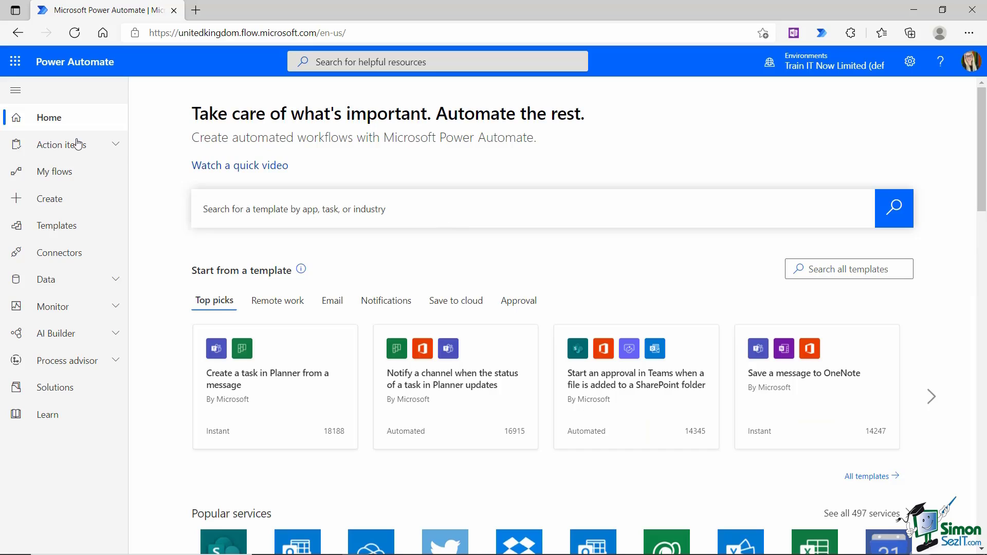
Expand Action items and go to My flows, which lists the 'Doc for Approval' flow
left_click(116, 145)
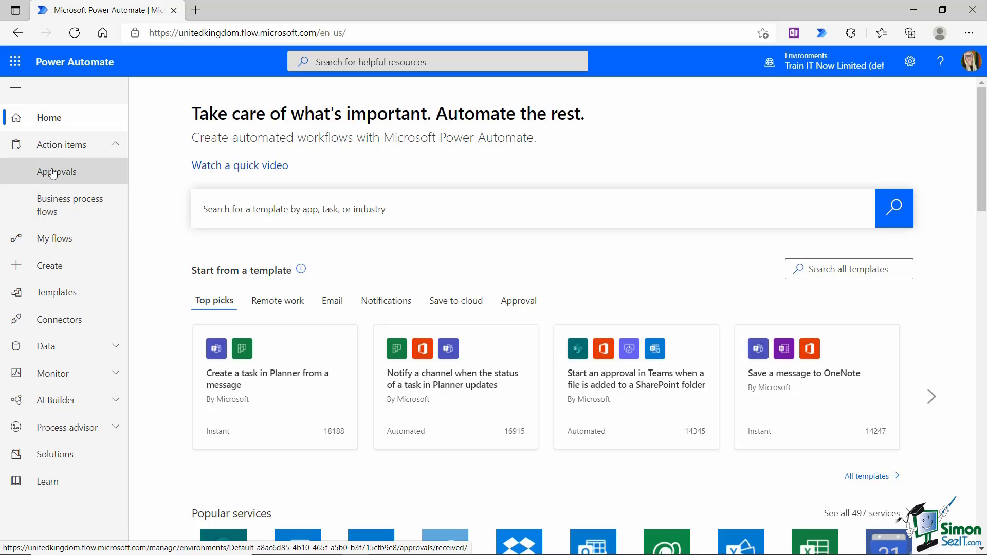
left_click(56, 241)
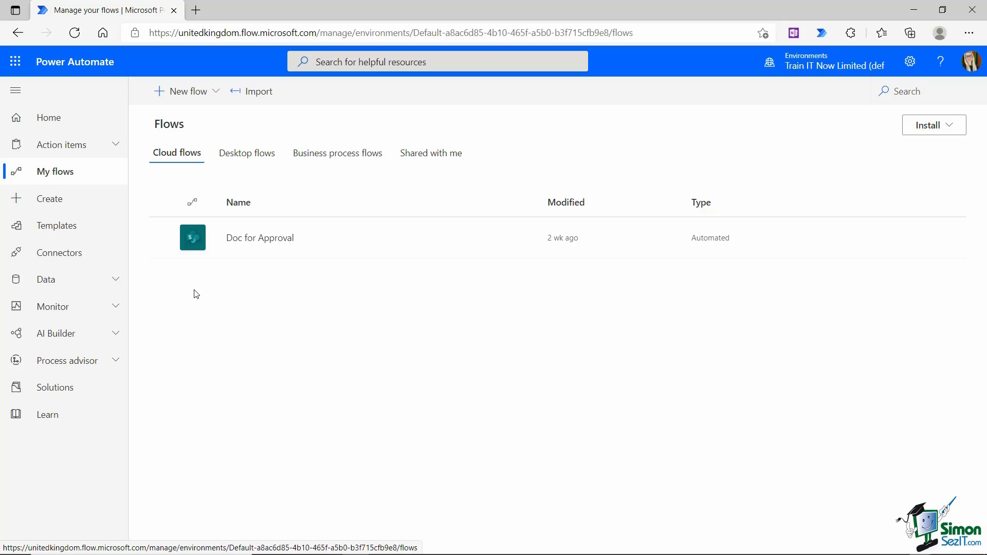
Go to the Create page and scroll through its Top picks templates and 'Start from a connector' row
mouse_move(559, 255)
left_click(54, 205)
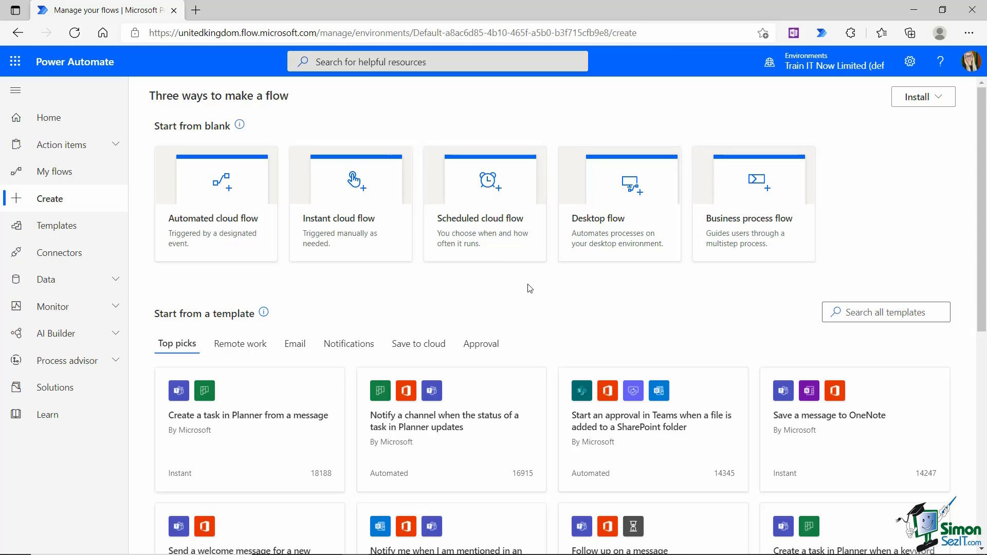
scroll(528, 286, "down", 4)
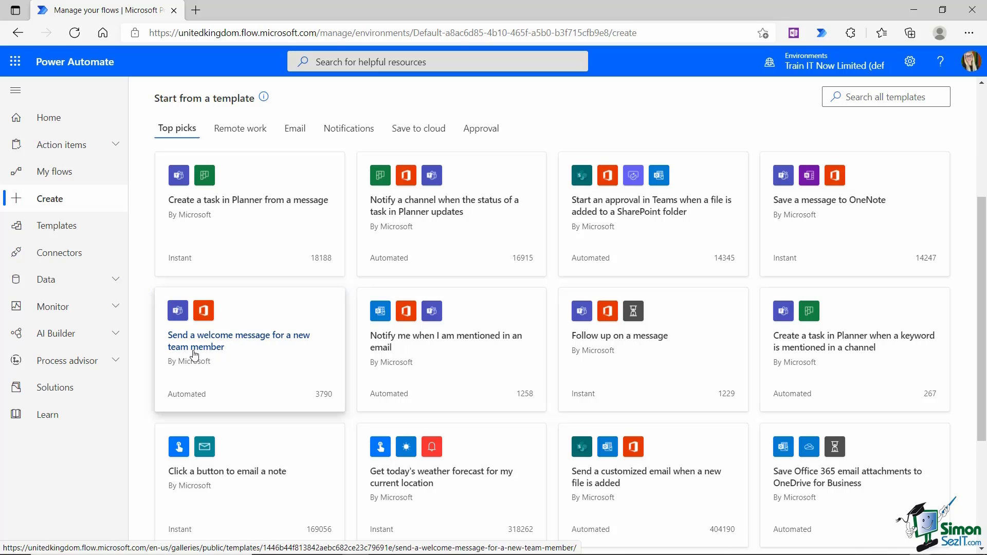
scroll(223, 356, "down", 4)
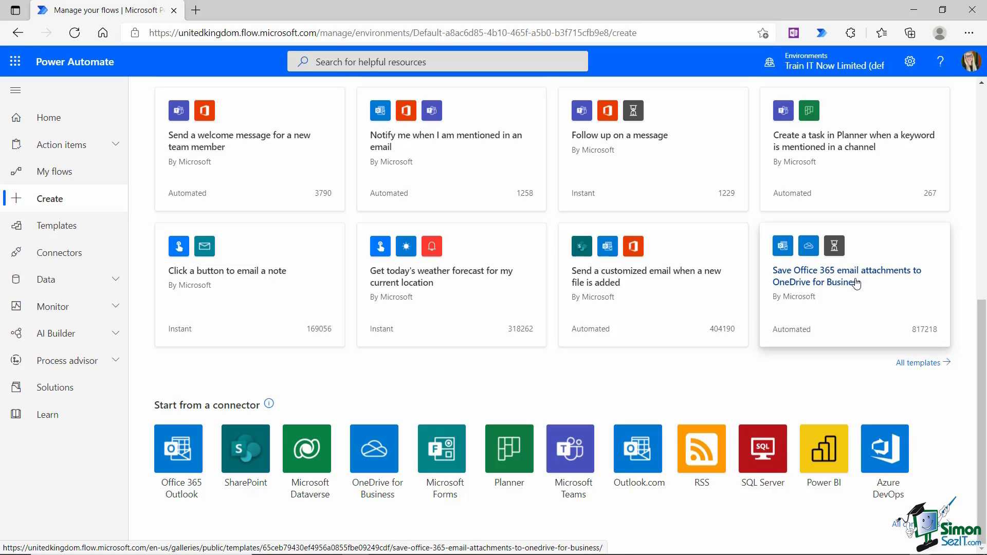
scroll(478, 220, "up", 7)
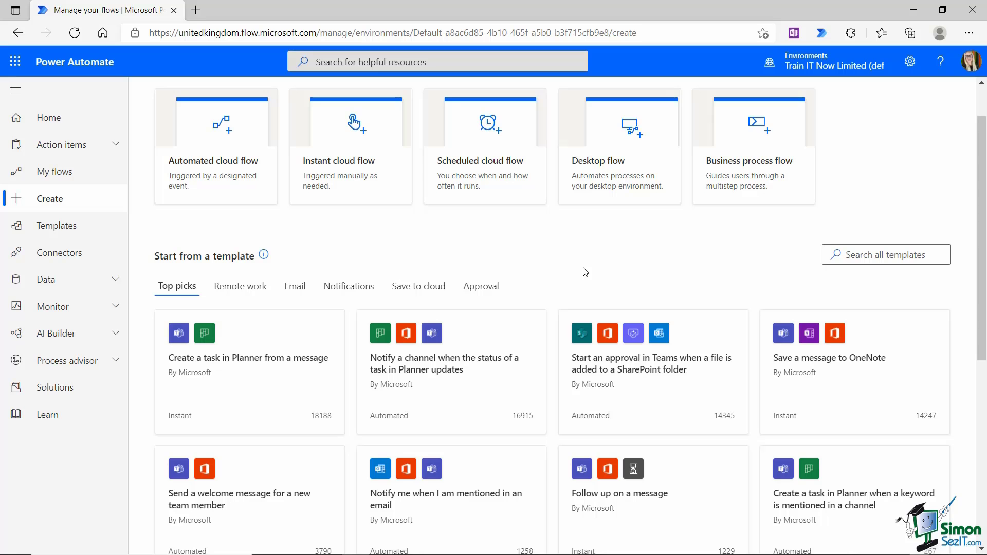
scroll(586, 271, "down", 7)
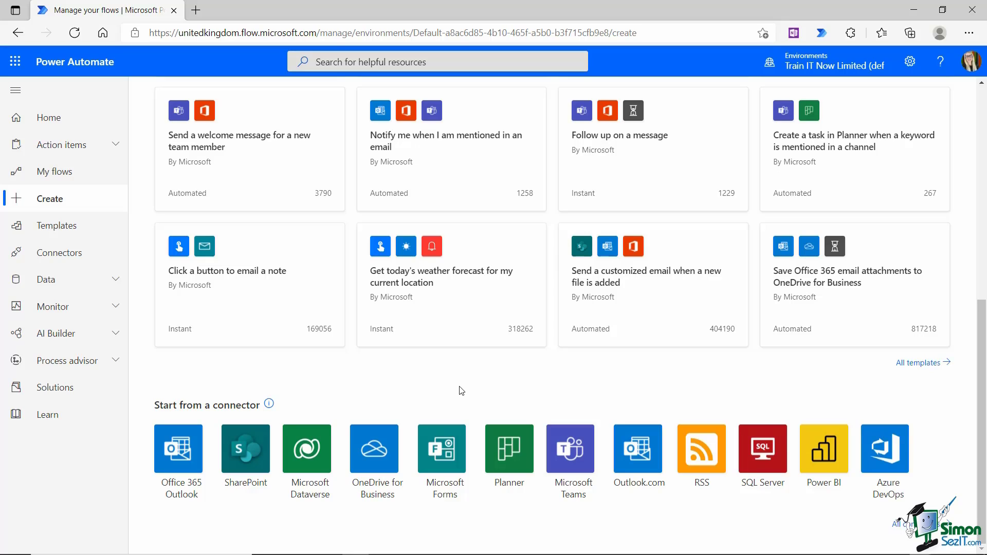
Search the templates gallery for 'twit' to see Twitter templates, then clear the search
left_click(70, 227)
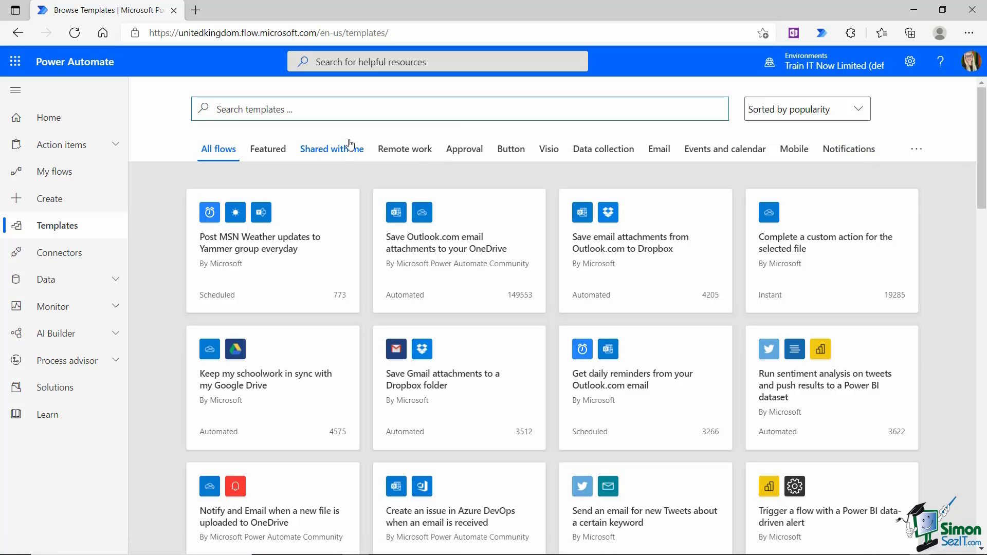
type("twitter")
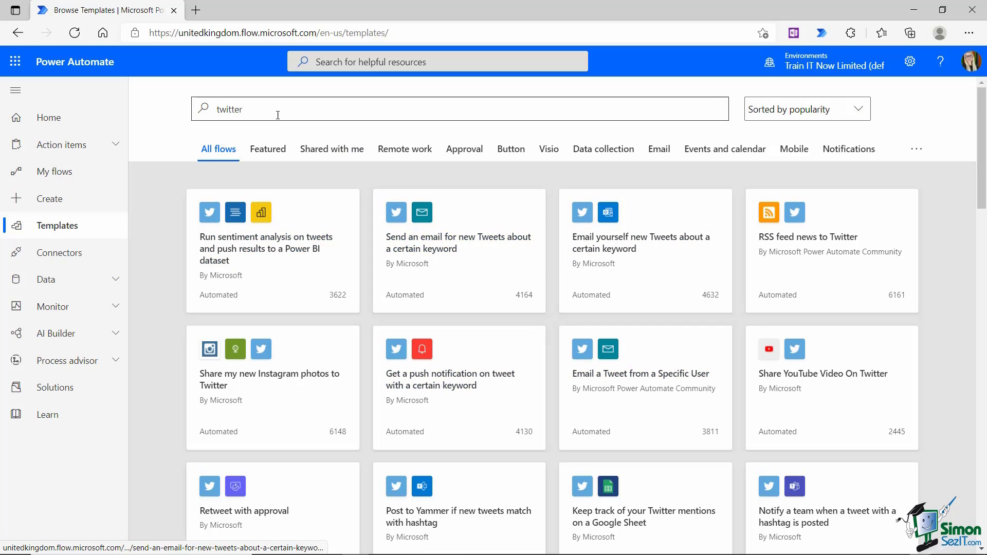
key("Escape")
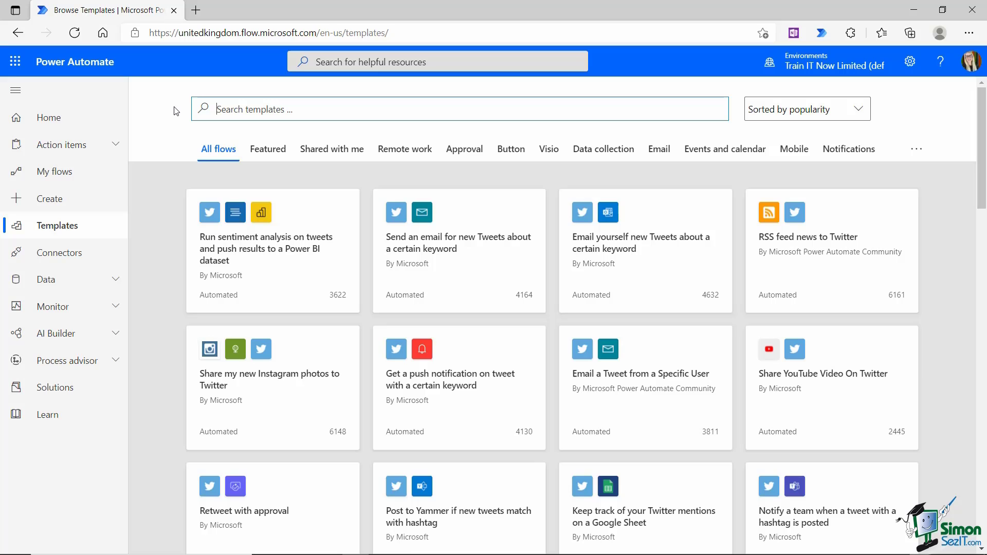
Go to Connectors and scroll through the Popular, Recently added, Independent Publisher and All connectors lists
left_click(68, 262)
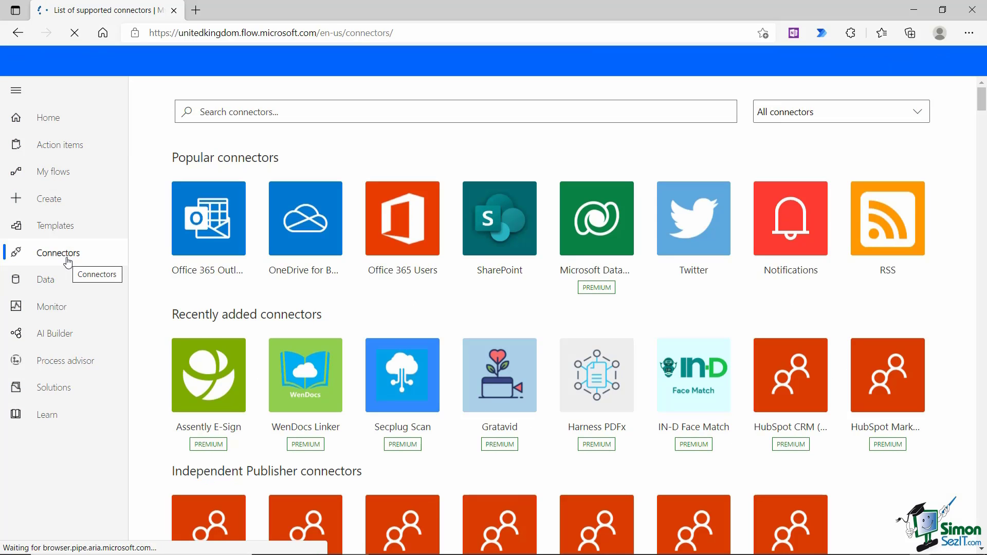
scroll(449, 303, "down", 13)
scroll(449, 302, "up", 13)
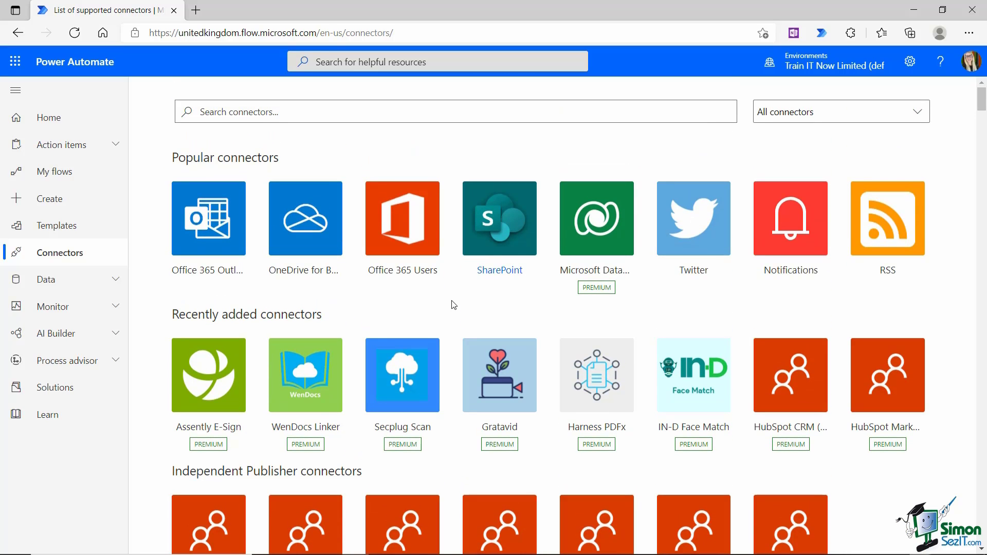
scroll(453, 304, "down", 5)
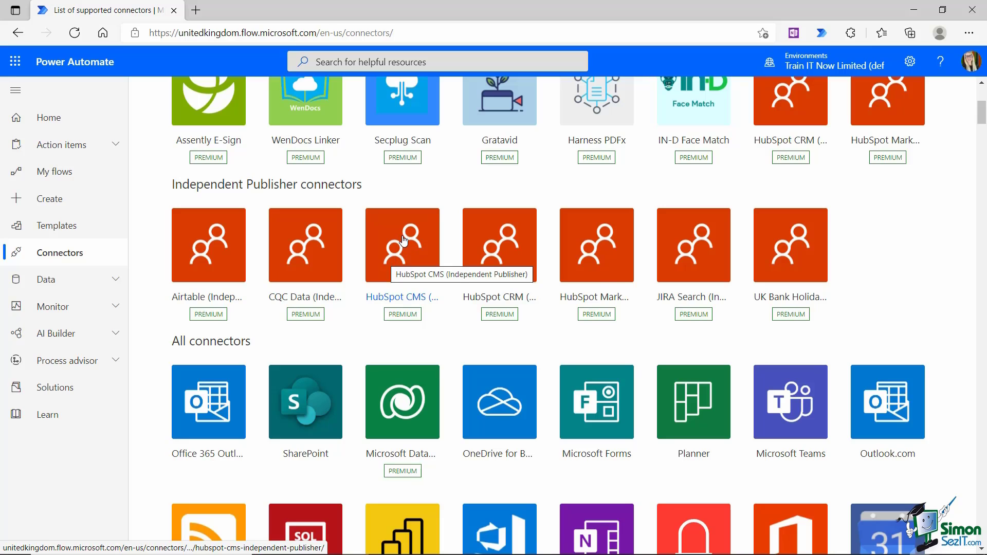
scroll(353, 276, "down", 3)
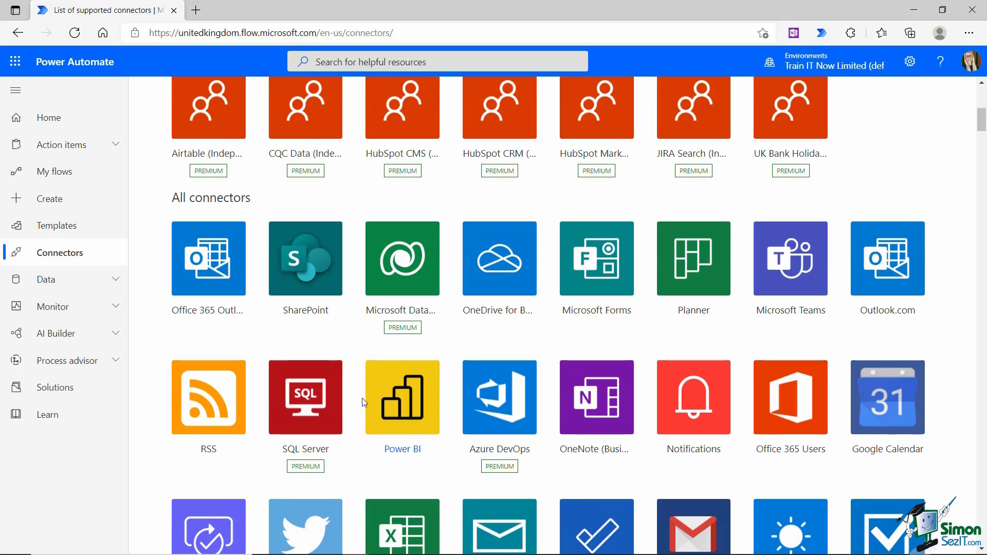
scroll(492, 365, "down", 4)
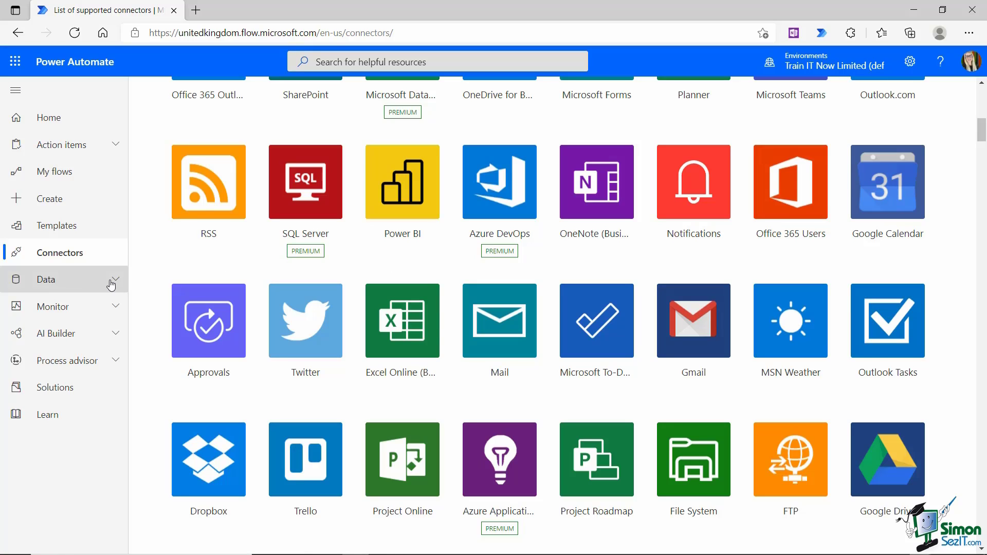
Expand and collapse Data, go to Monitor's Cloud flow activity page, then expand and collapse AI Builder
left_click(53, 285)
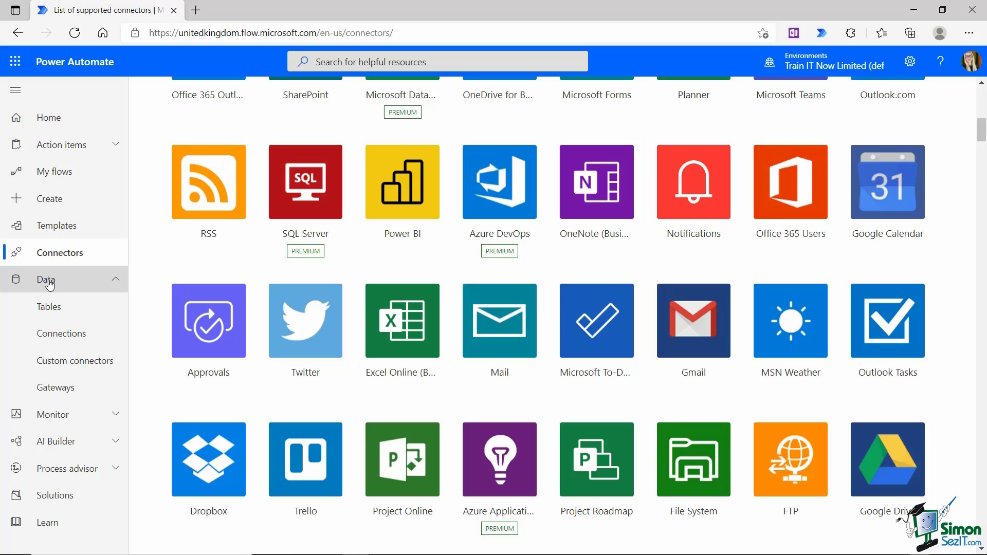
left_click(115, 279)
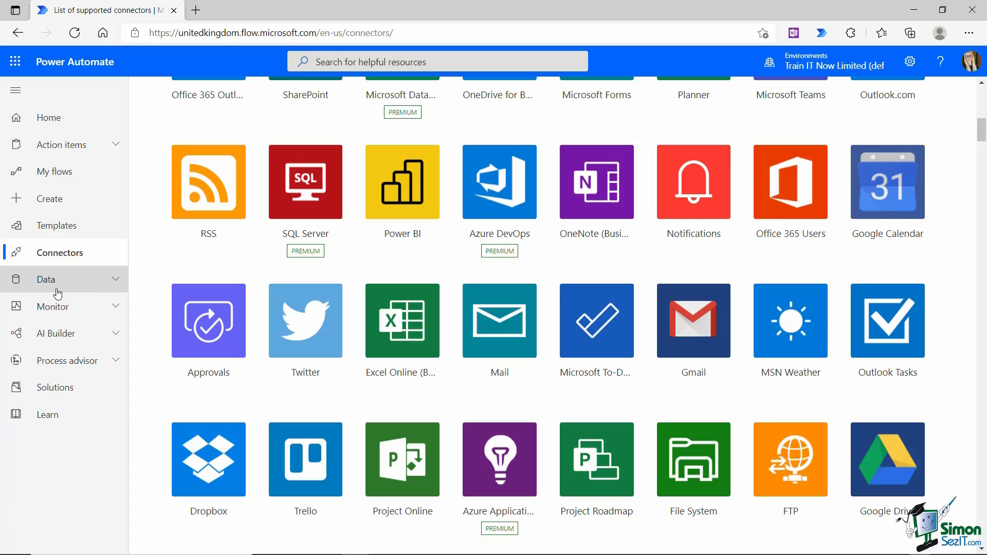
left_click(115, 306)
left_click(98, 334)
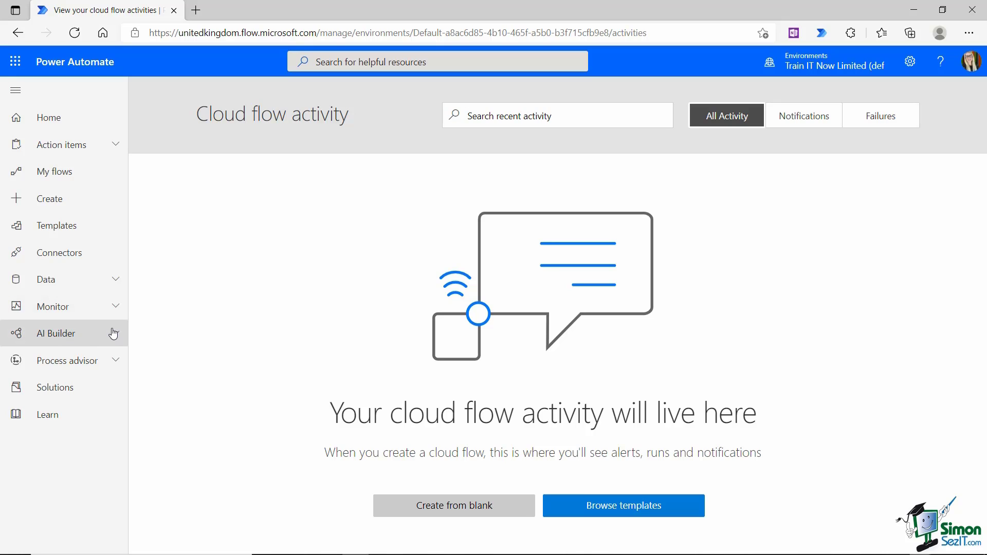
left_click(113, 334)
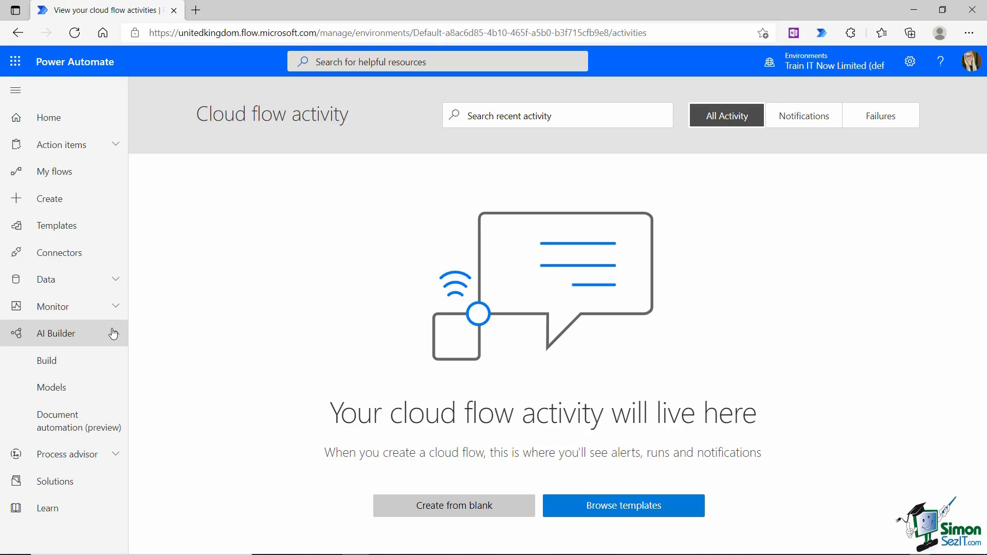
left_click(113, 334)
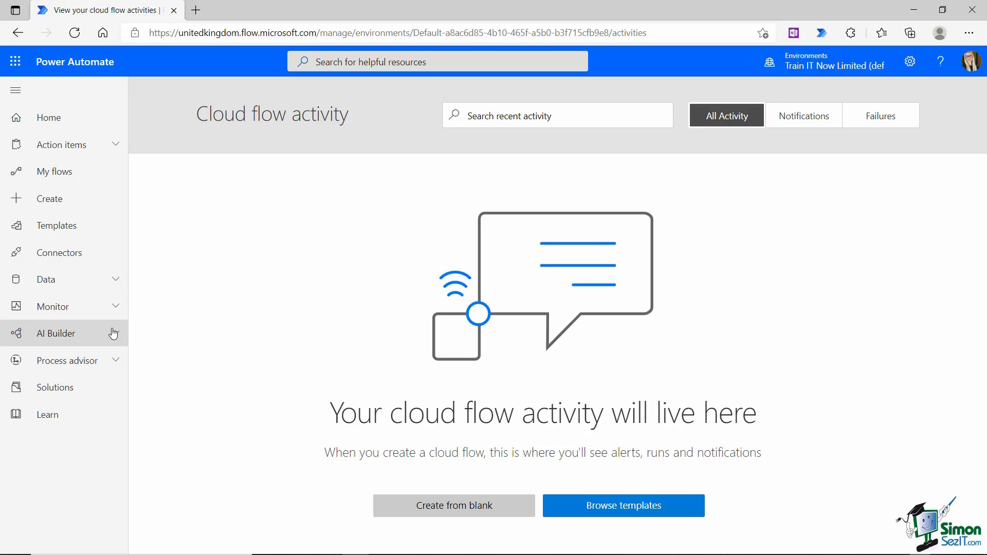
Open the Process advisor create page, dismiss the 'Start with a process' tip, then view Solutions
left_click(113, 360)
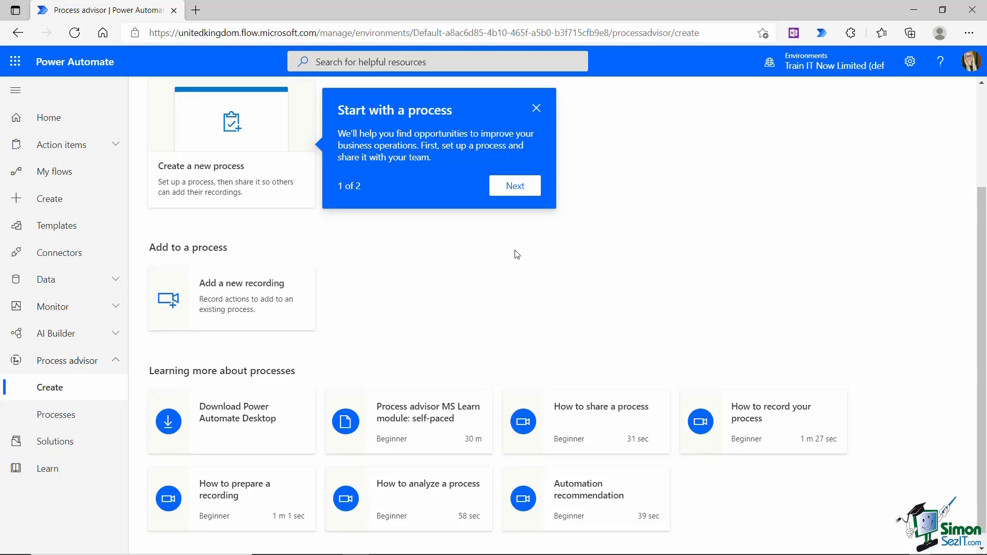
left_click(536, 107)
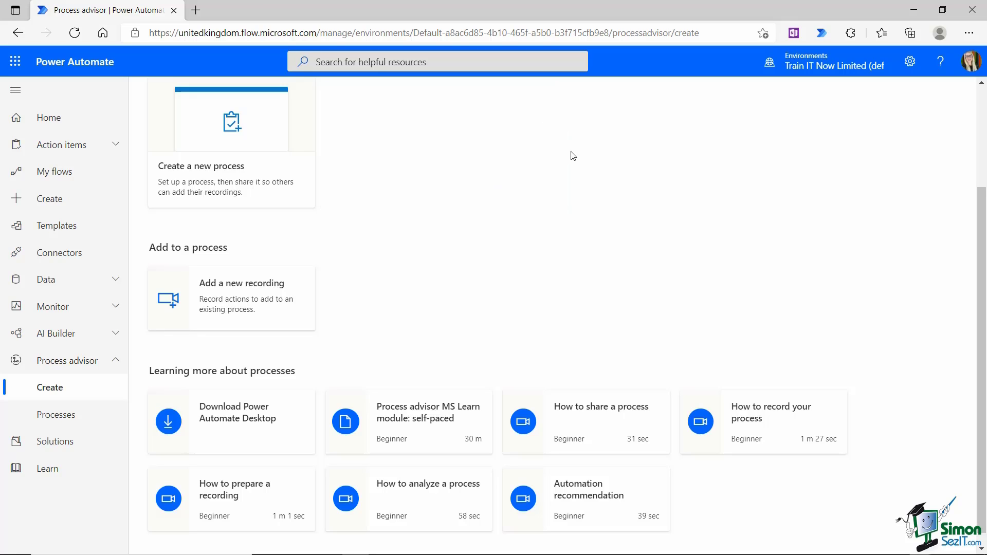
left_click(55, 442)
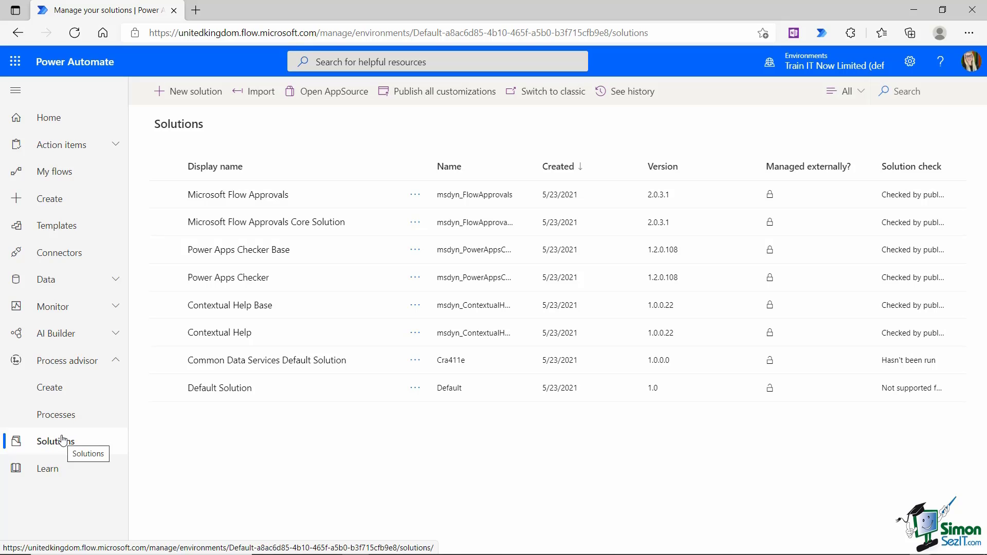
Open the Learn documentation in a new tab, close it, and go back to Home
left_click(54, 471)
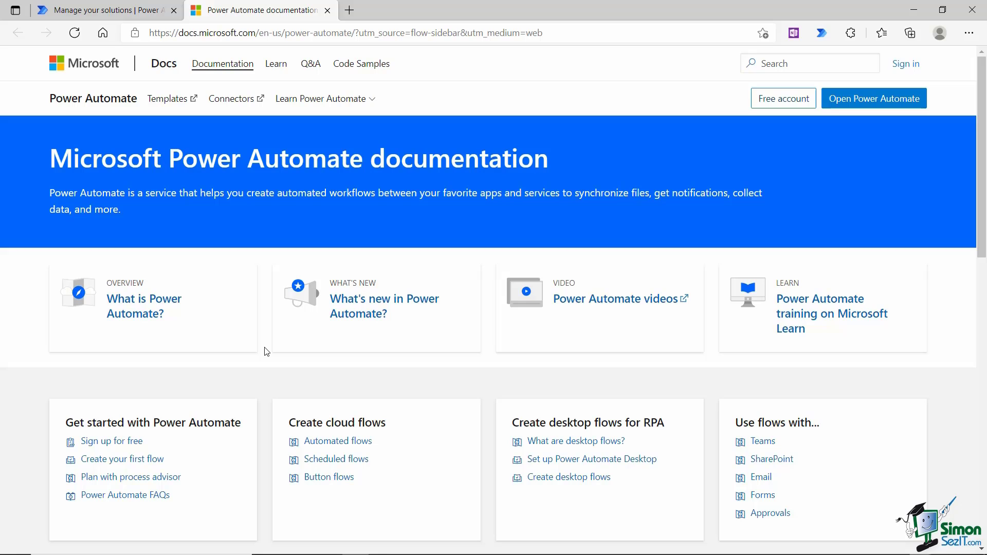
left_click(327, 10)
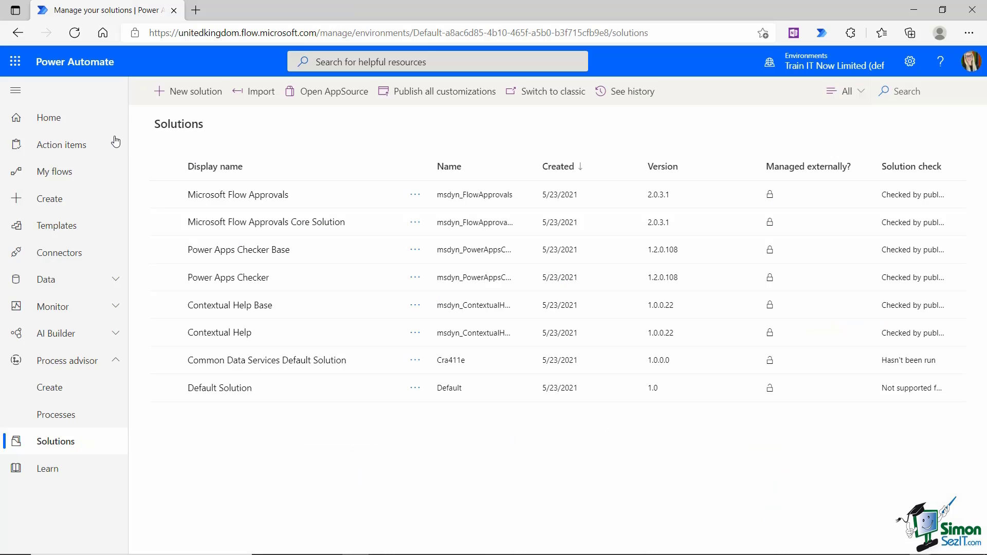
left_click(60, 125)
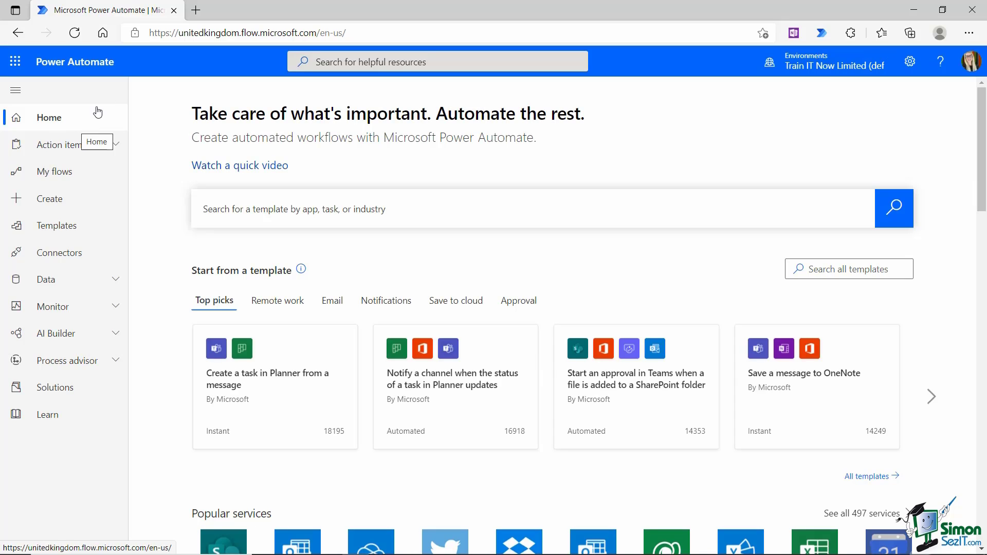
Focus the resource search box and check the list of available environments
left_click(374, 63)
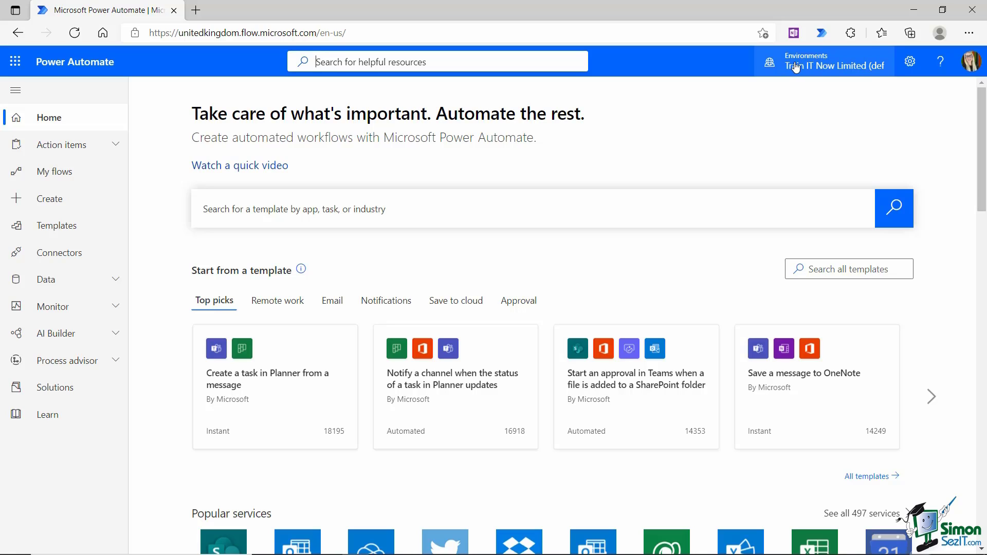
left_click(831, 66)
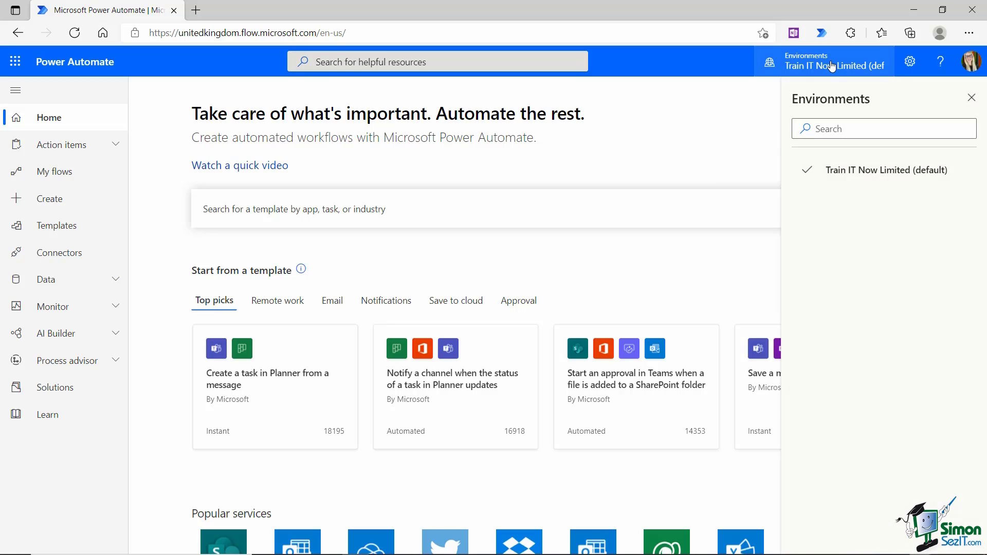
left_click(830, 66)
Try sunset, pastel and dark-blue themes, apply Blueprint, then show the account panel
left_click(909, 62)
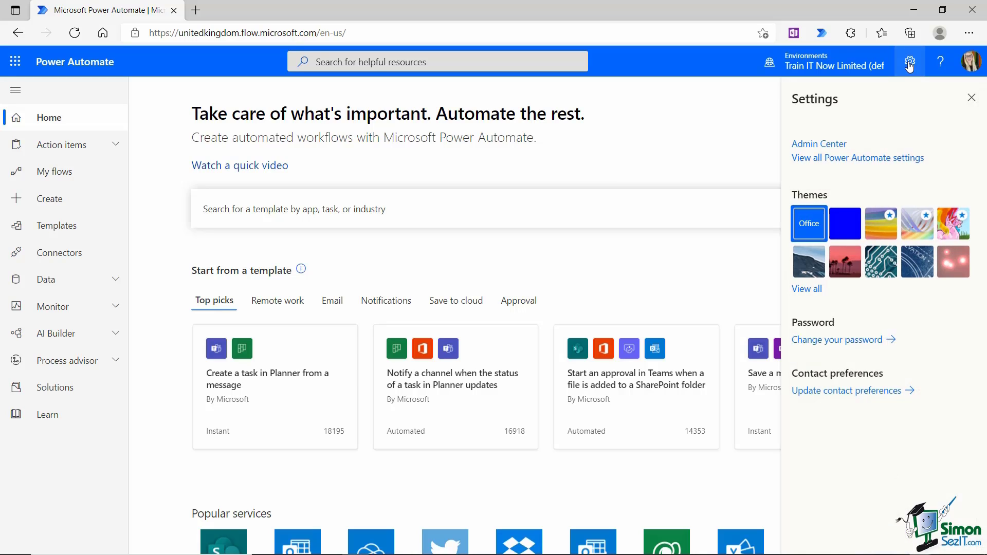
left_click(878, 224)
left_click(919, 226)
left_click(855, 229)
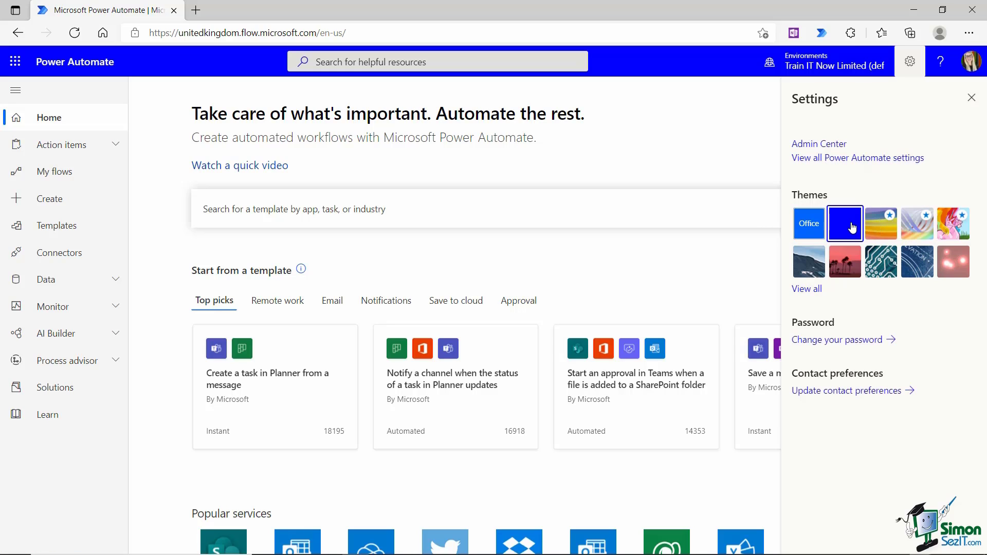
left_click(912, 256)
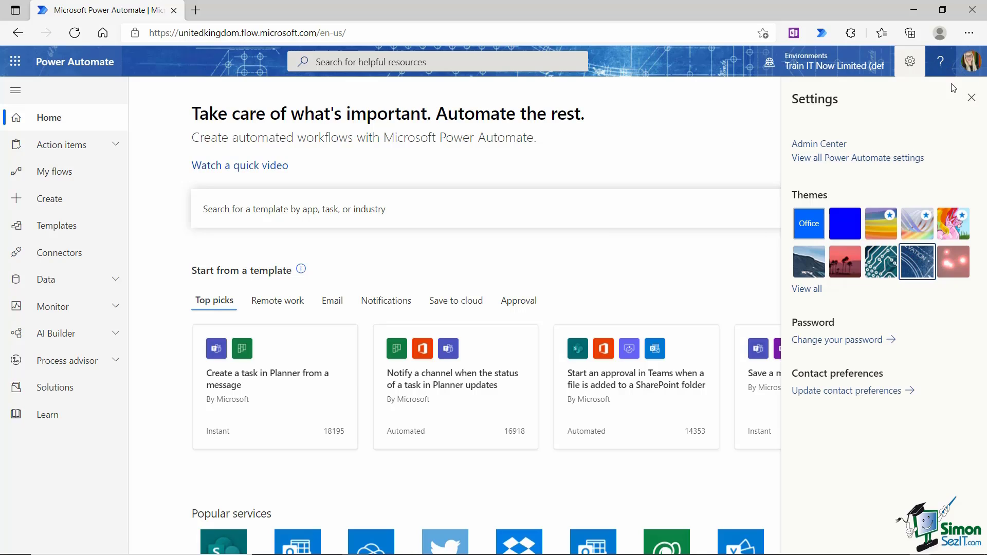
left_click(971, 98)
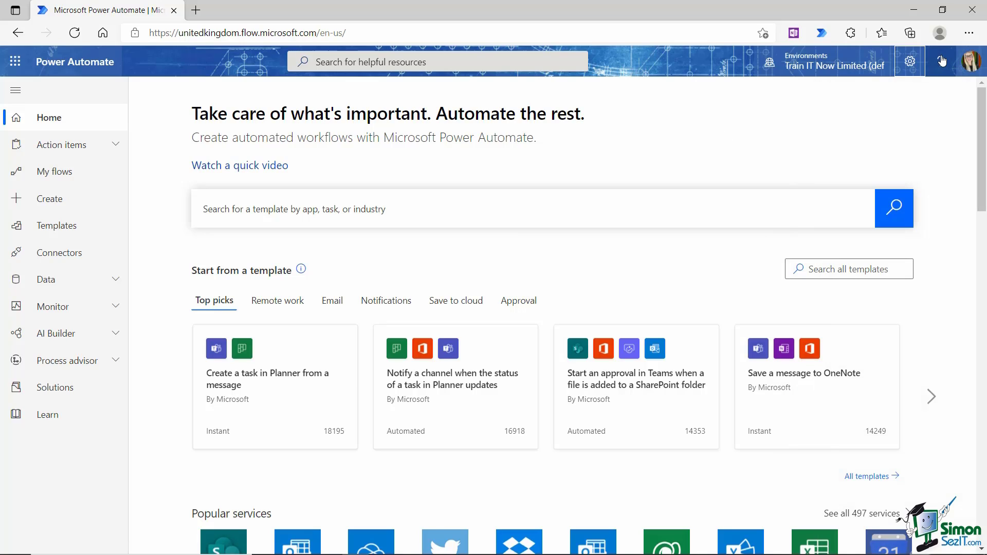
left_click(969, 62)
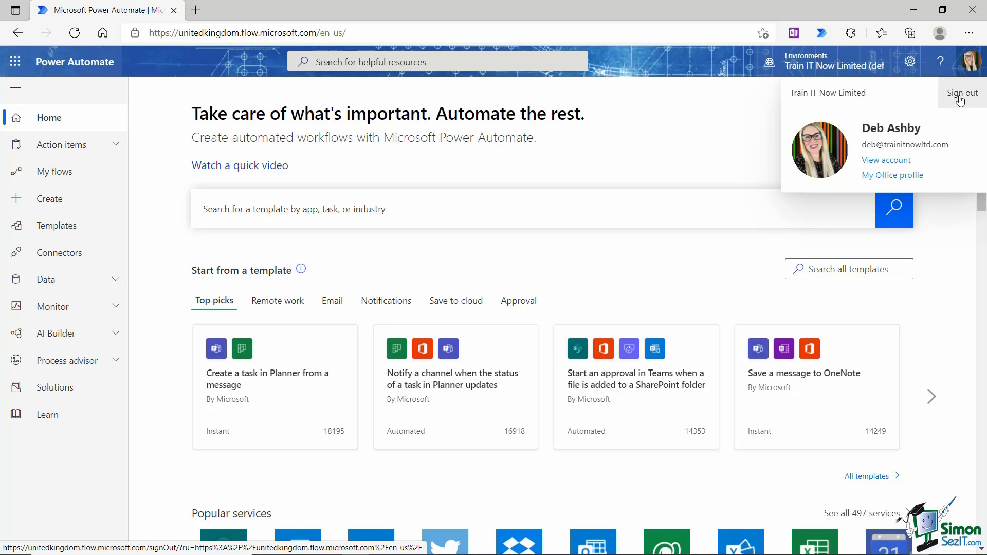
left_click(691, 116)
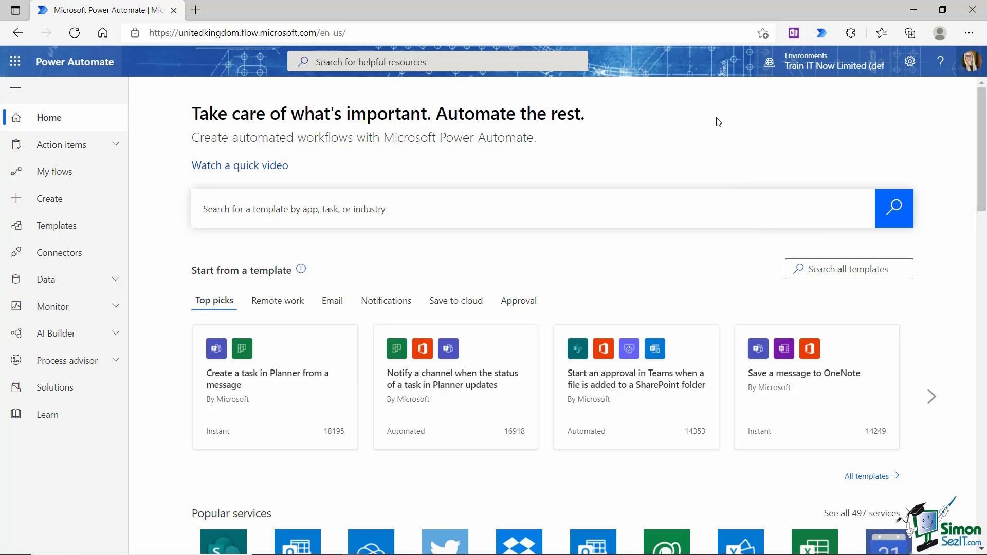